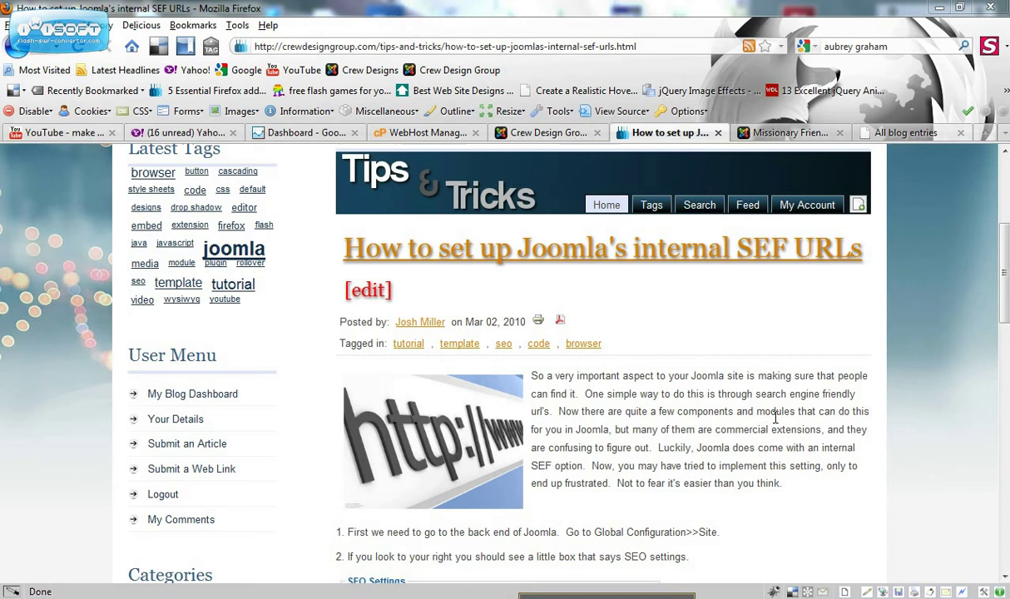
Step: Open the Missionary Friend admin control panel after glancing at its All blog entries page
scroll(769, 418, "down", 5)
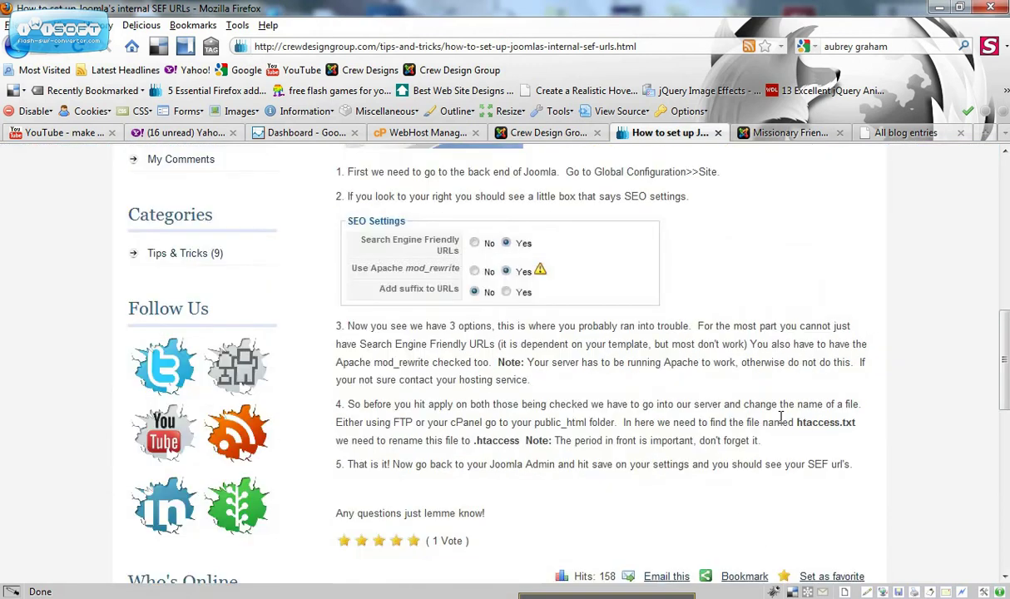
scroll(724, 374, "down", 2)
scroll(667, 340, "up", 3)
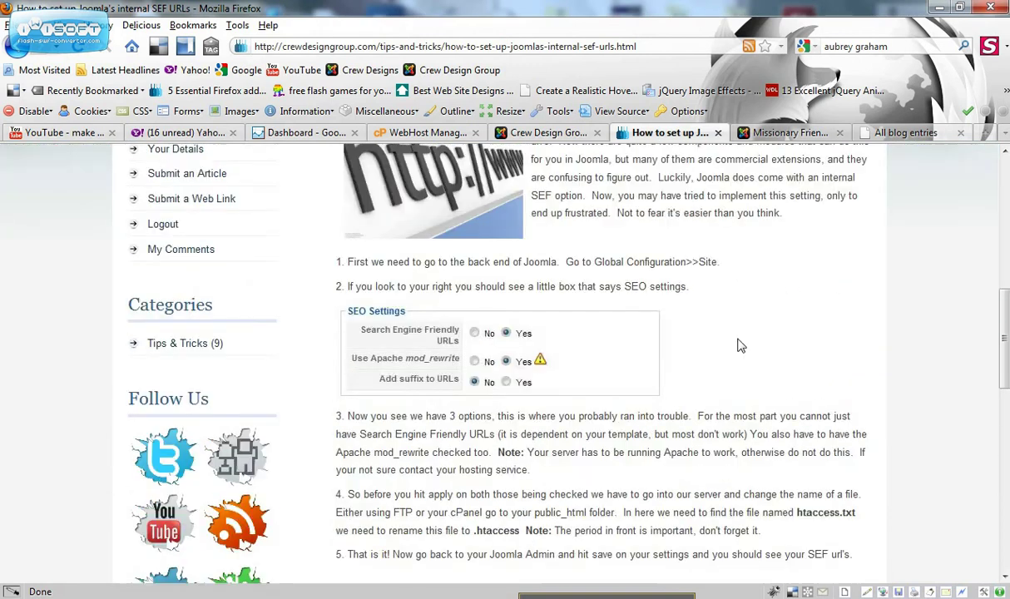
scroll(740, 346, "up", 1)
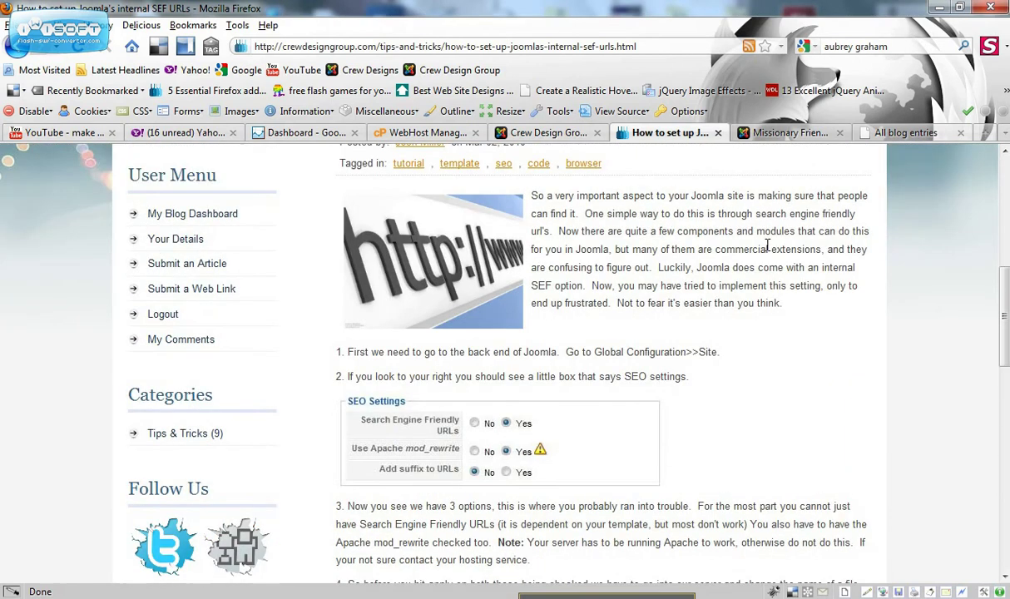
left_click(778, 135)
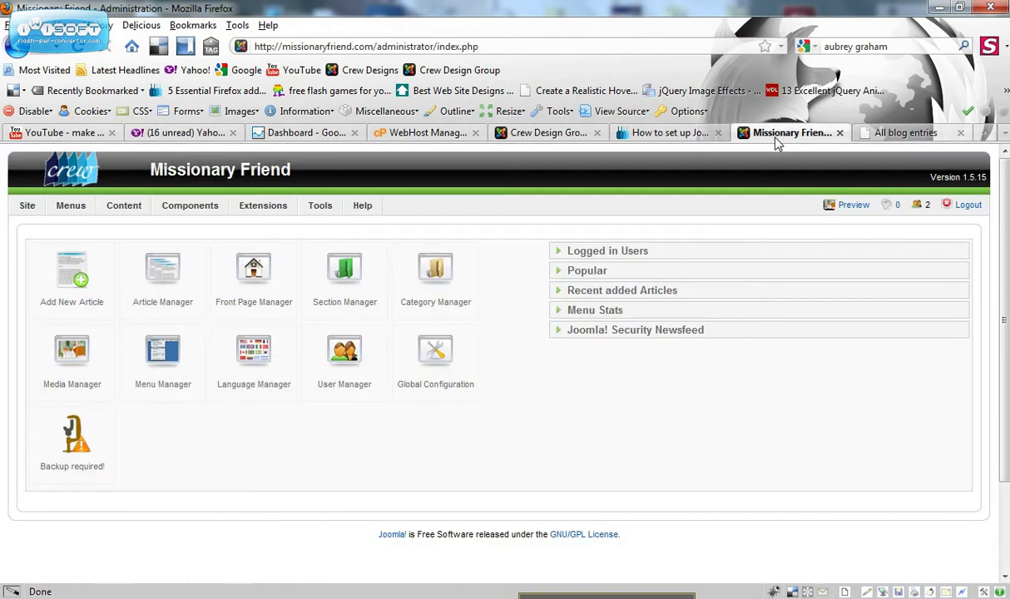
left_click(882, 135)
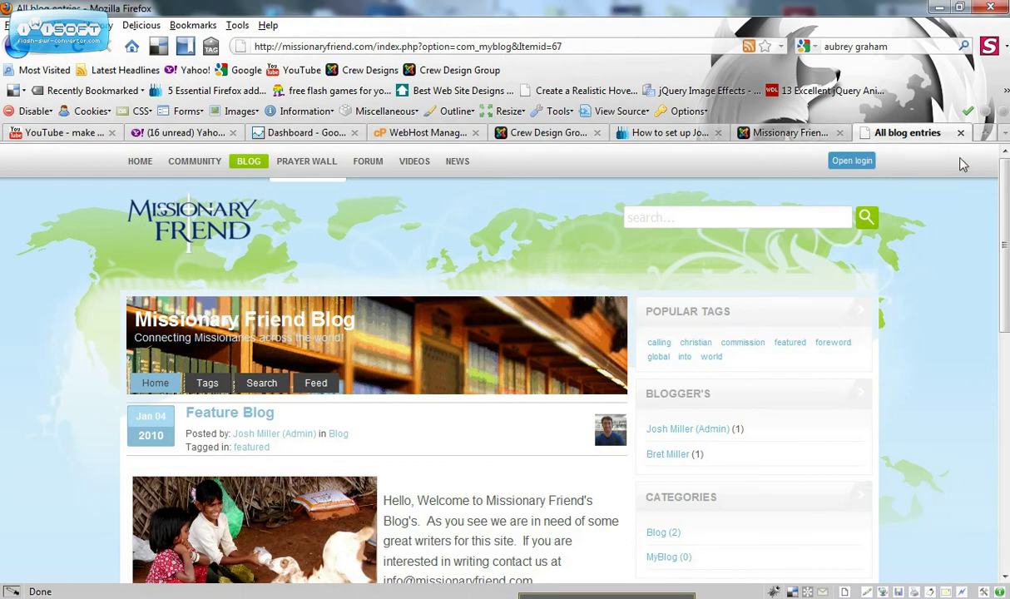
left_click(799, 134)
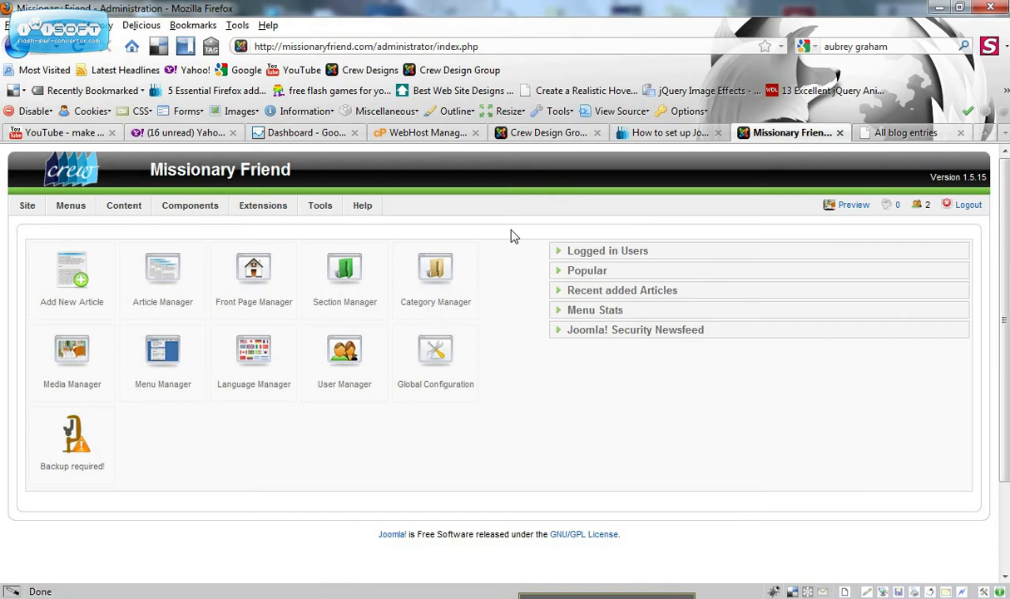
Step: Set Search Engine Friendly URLs to Yes in Global Configuration, apply, and view the blog page
left_click(451, 357)
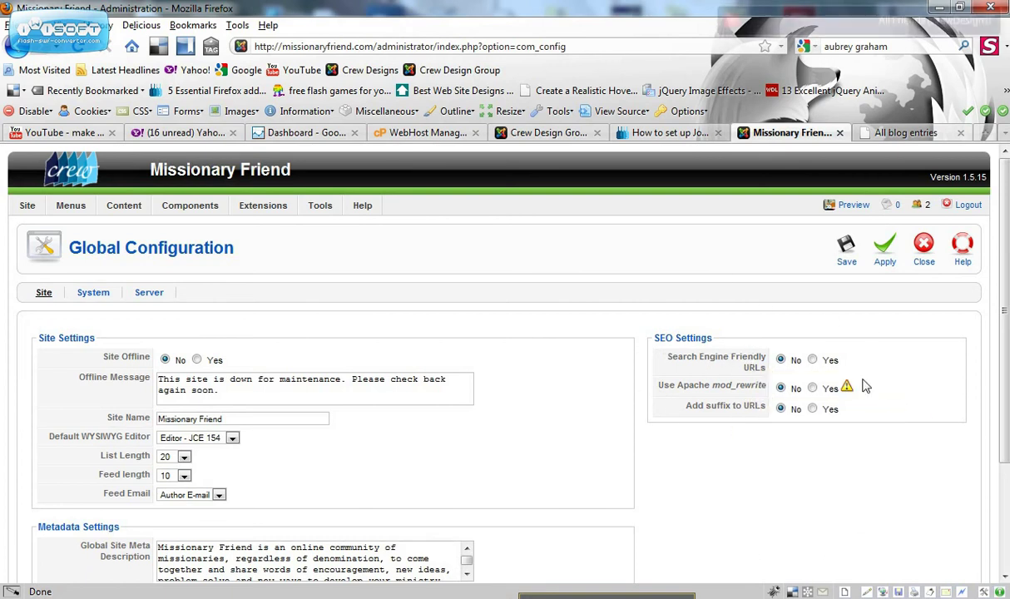
left_click(812, 360)
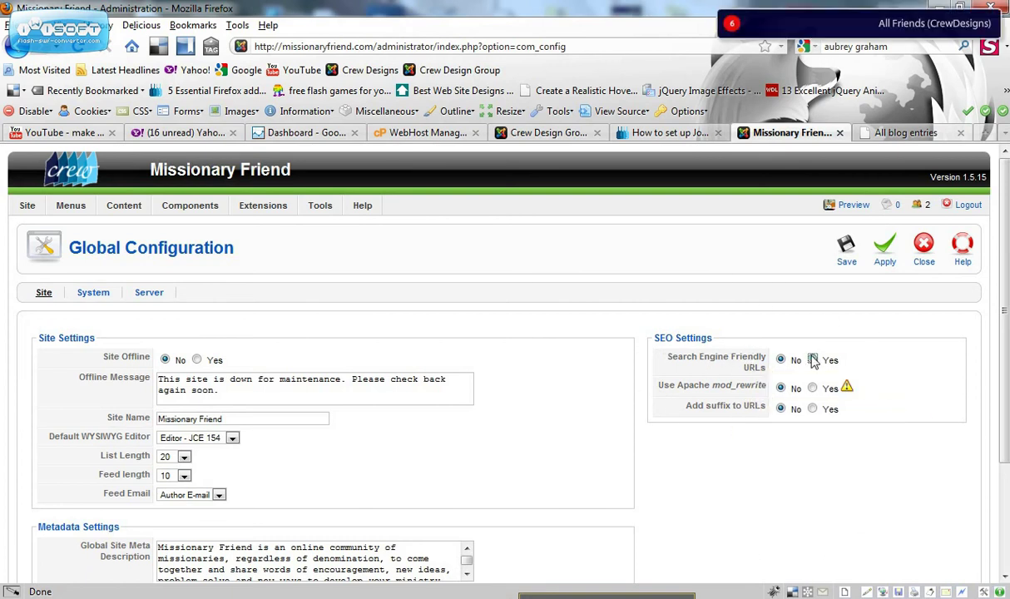
left_click(886, 260)
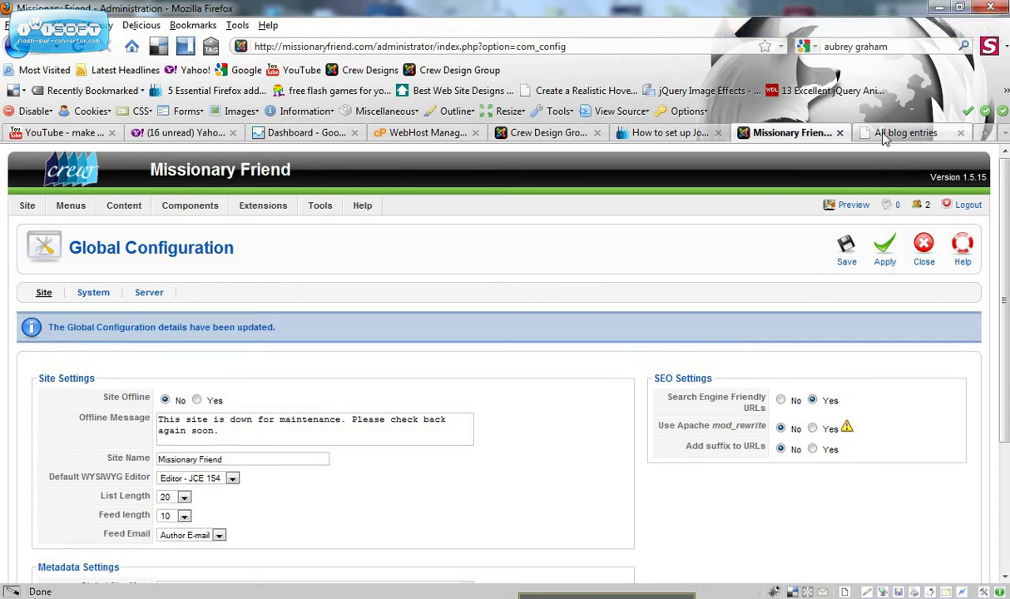
left_click(885, 136)
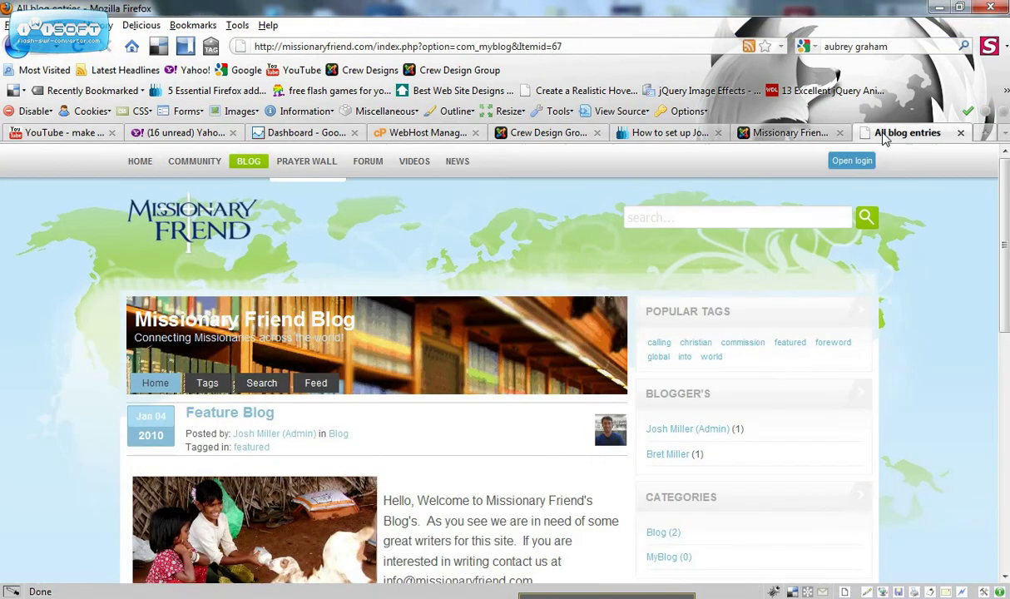
Step: Reload the blog and open the Prayer Wall page at index.php/mf-prayer
left_click(78, 46)
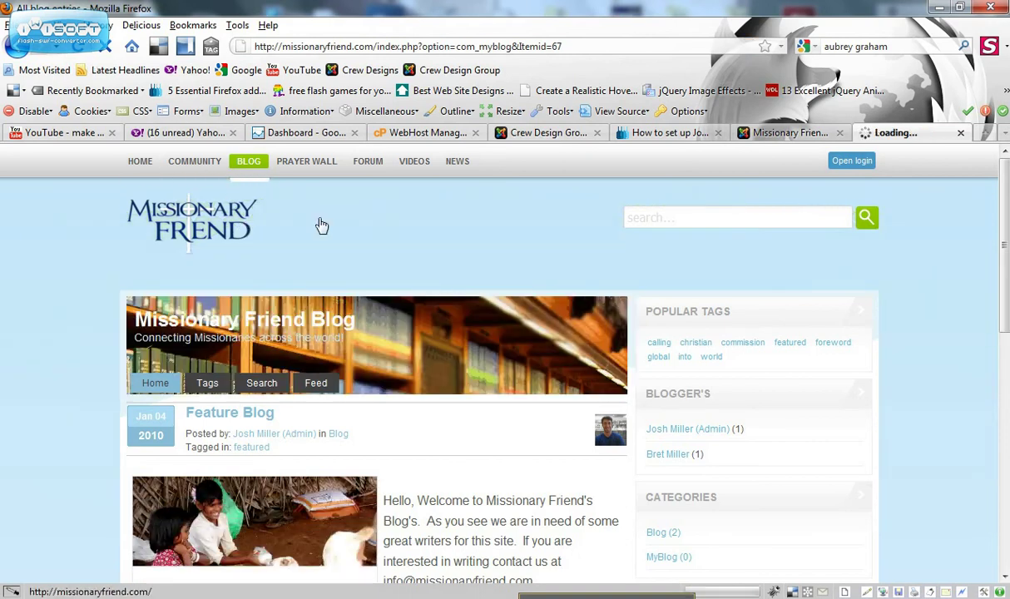
left_click(307, 166)
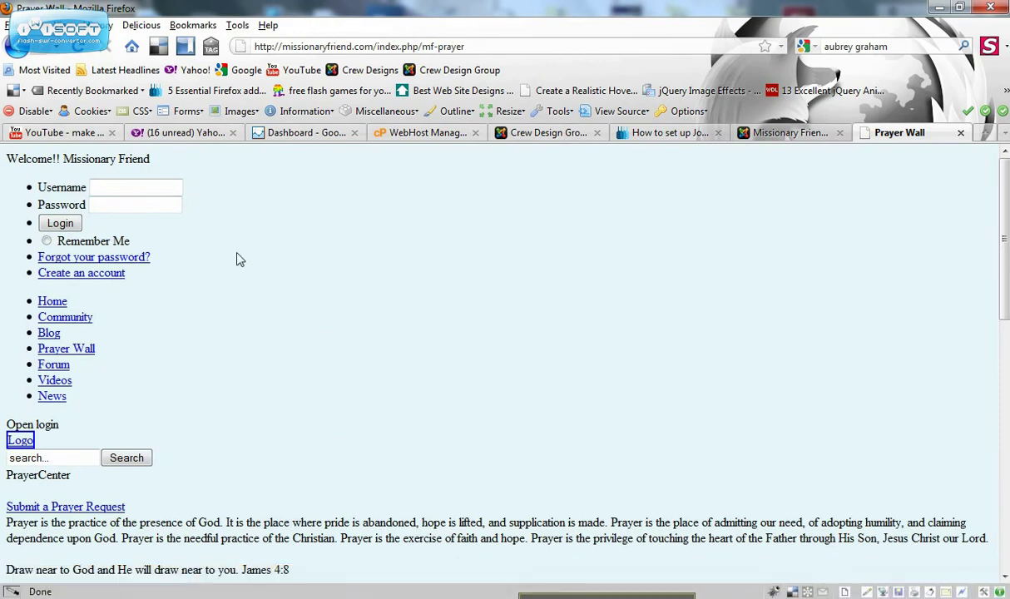
Step: Set Search Engine Friendly URLs back to No, apply, and reload the Prayer Wall page
left_click(809, 137)
left_click(780, 401)
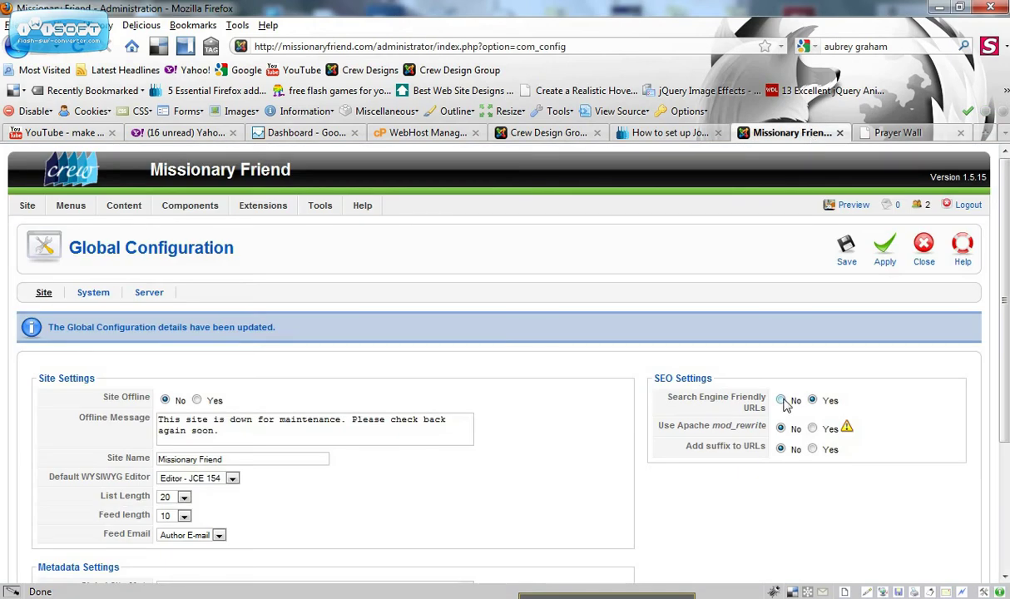
left_click(887, 247)
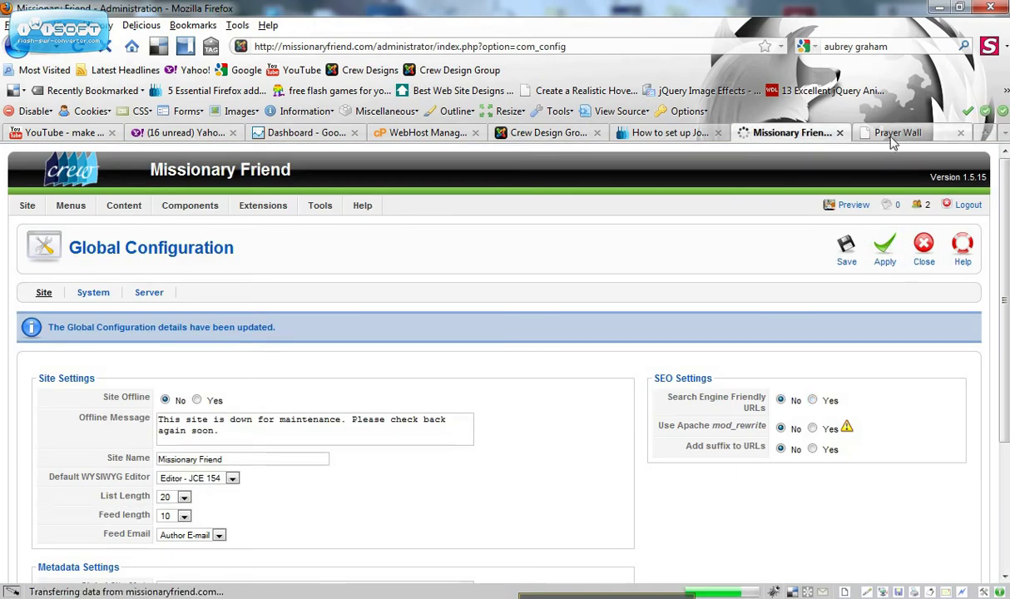
left_click(897, 133)
left_click(79, 48)
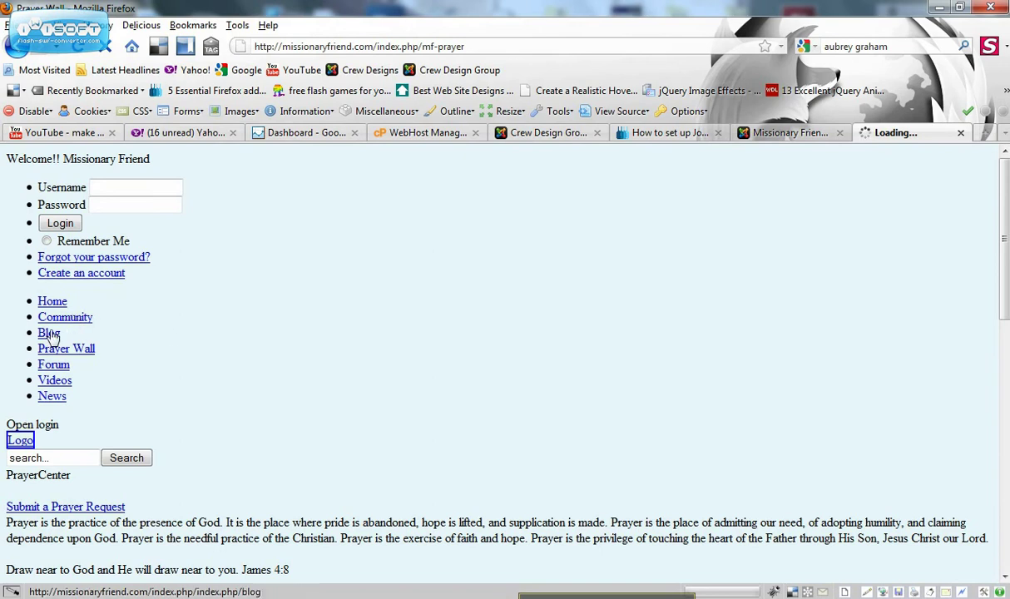
Step: Read the Global Configuration warning that mod_rewrite needs htaccess.txt renamed to .htaccess
left_click(774, 135)
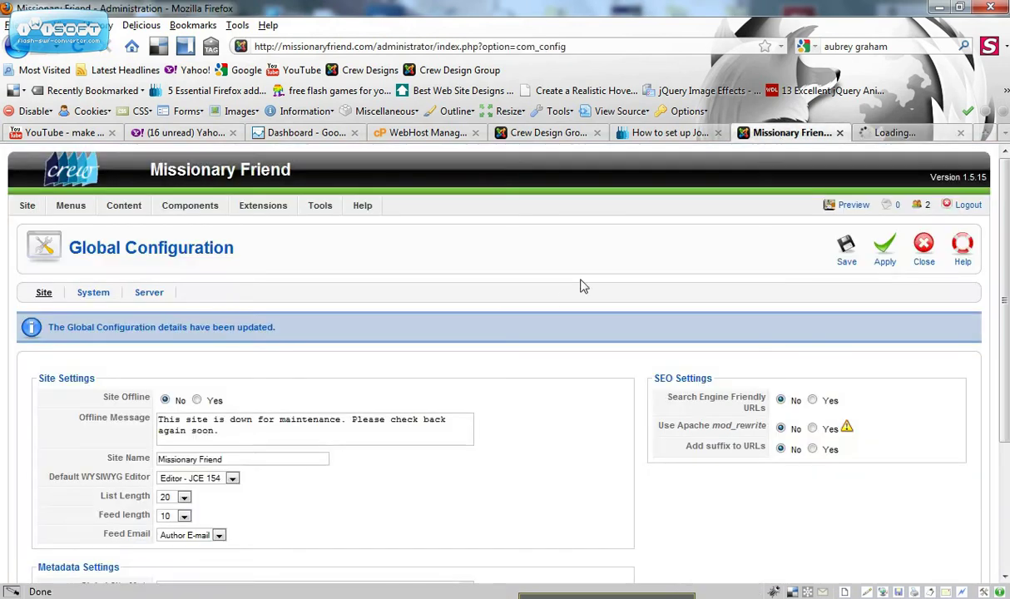
mouse_move(670, 427)
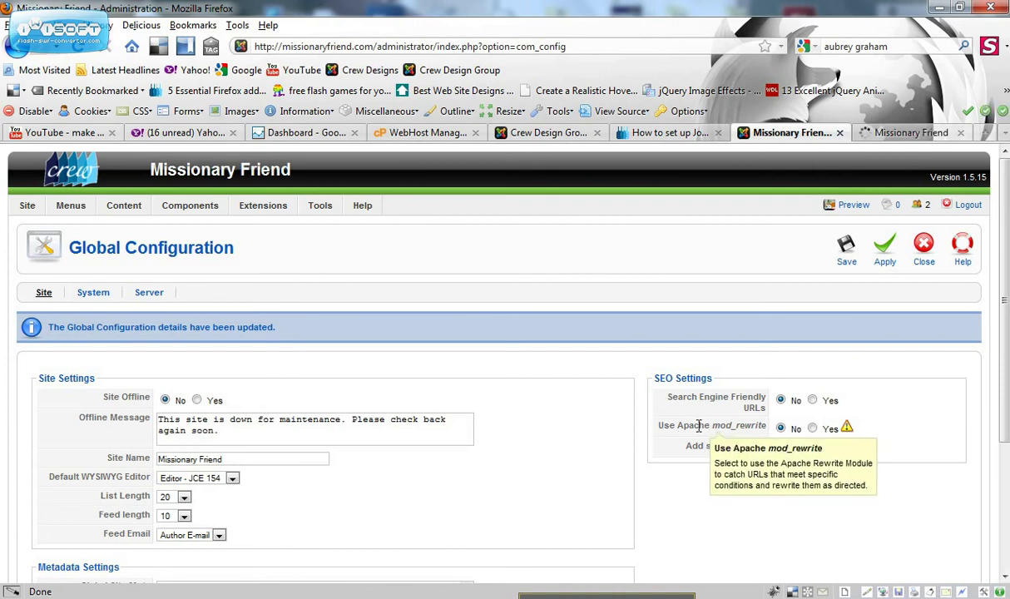
mouse_move(849, 429)
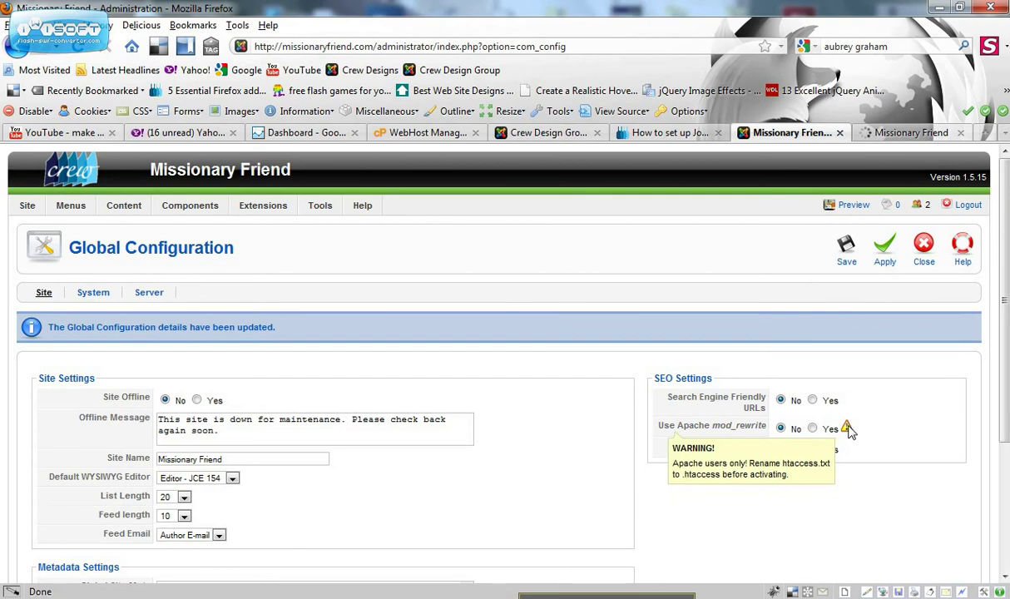
Step: From WebHost Manager, open missionaryfriend.com's cPanel File Manager at the document root
left_click(422, 133)
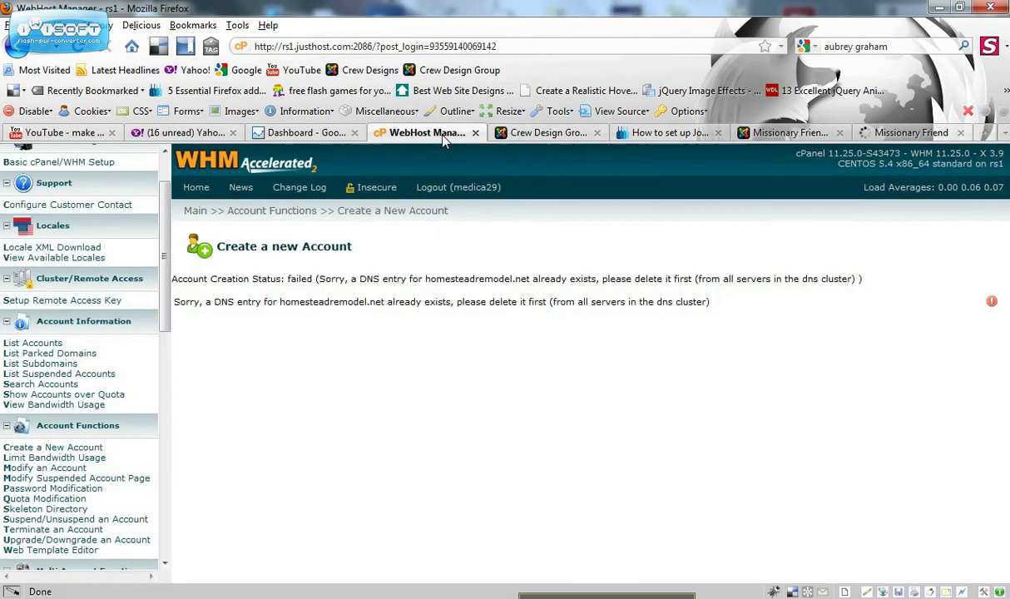
left_click(32, 343)
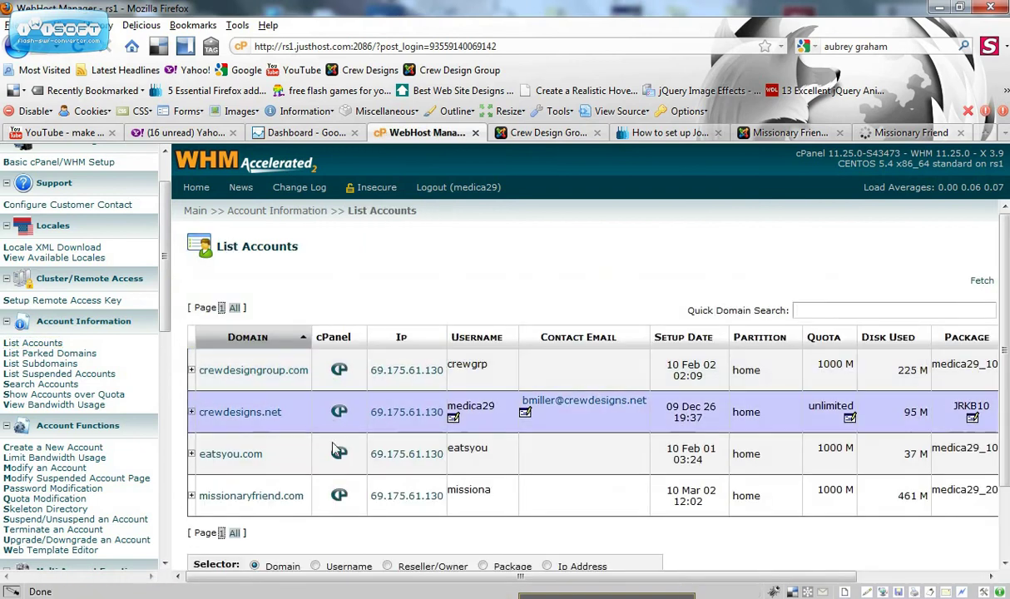
left_click(338, 494)
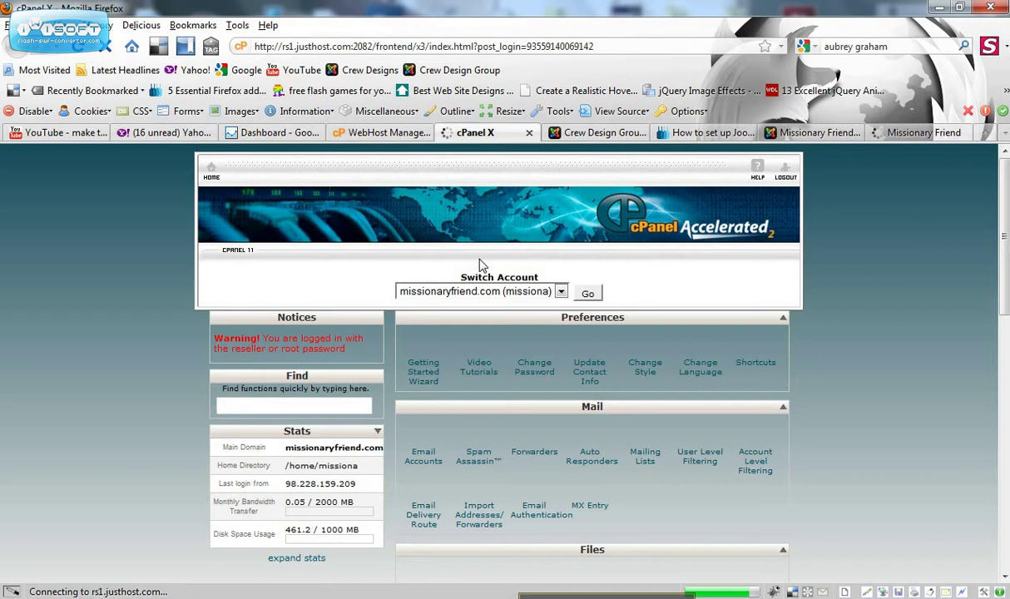
scroll(479, 265, "down", 3)
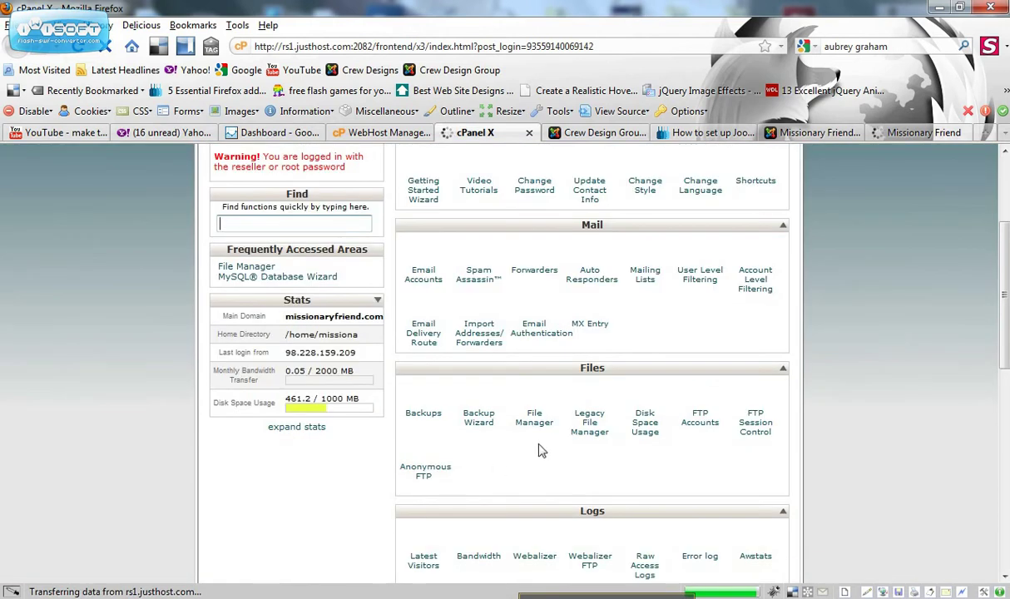
left_click(540, 423)
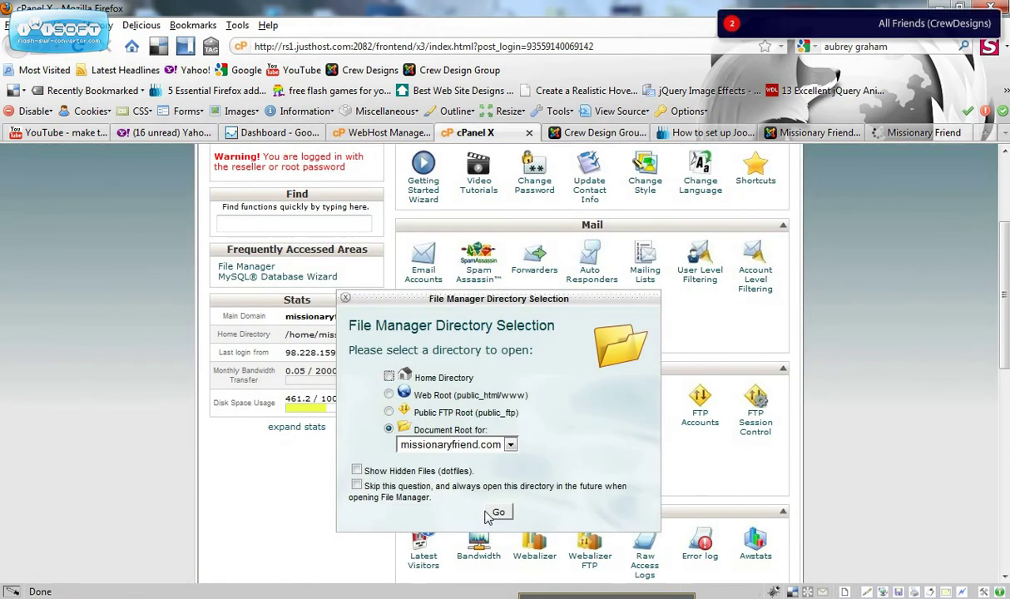
left_click(497, 513)
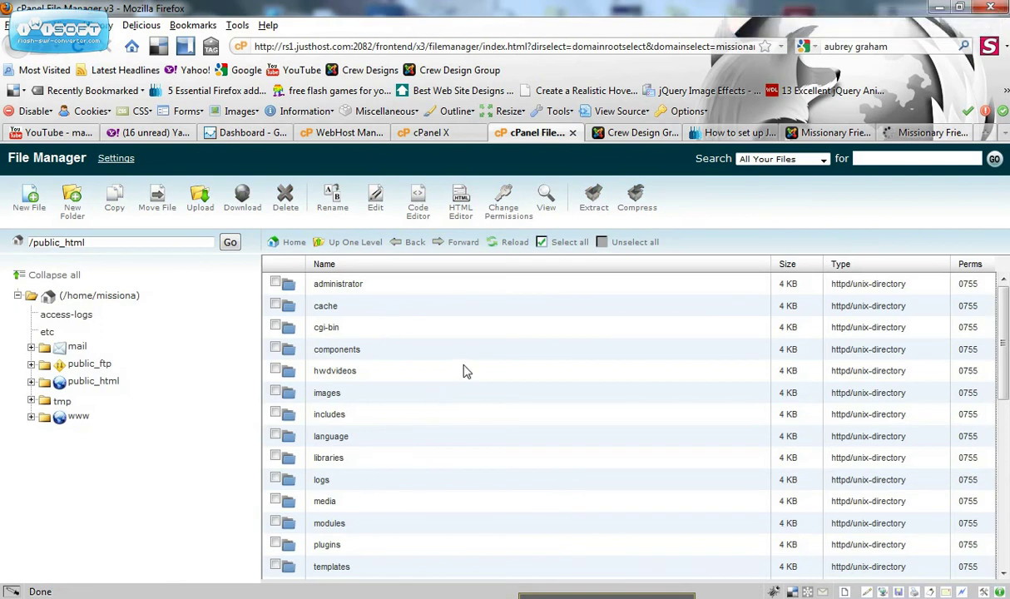
Step: Rename htaccess.txt in /public_html to .htaccess by adding a leading dot
scroll(466, 370, "down", 2)
scroll(466, 371, "down", 5)
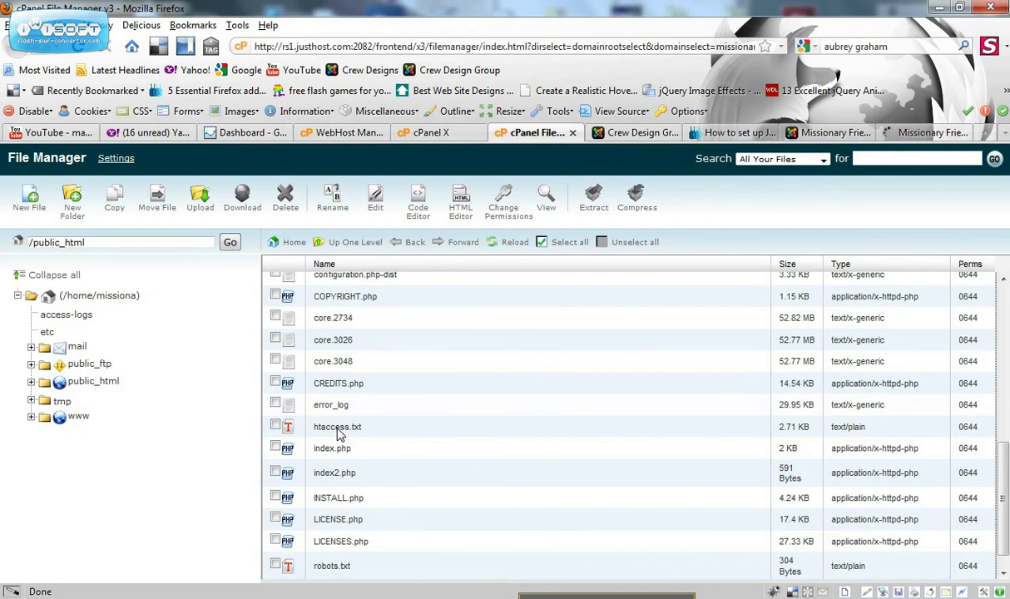
left_click(342, 430)
right_click(353, 429)
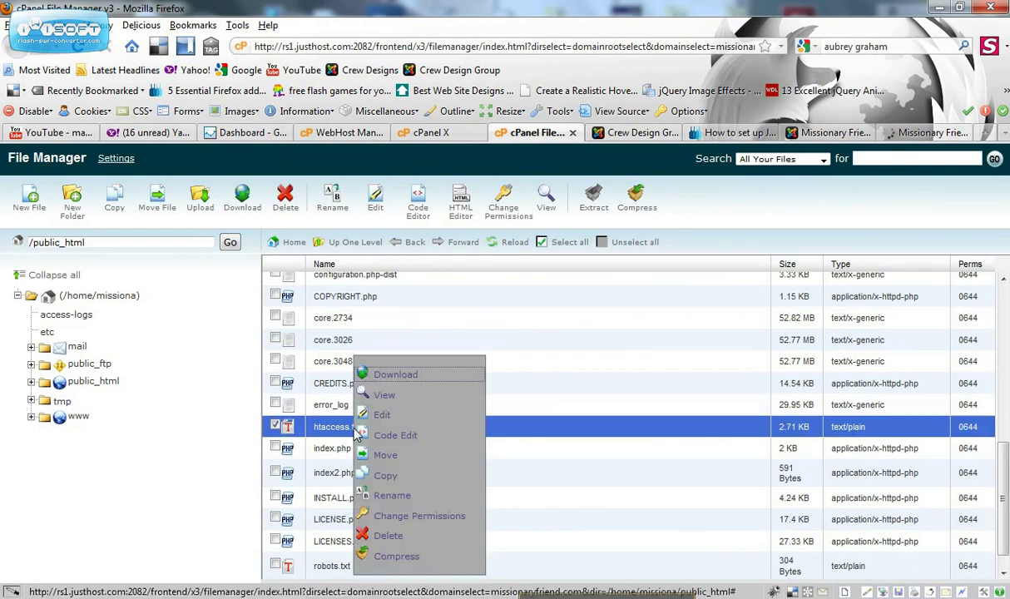
left_click(392, 496)
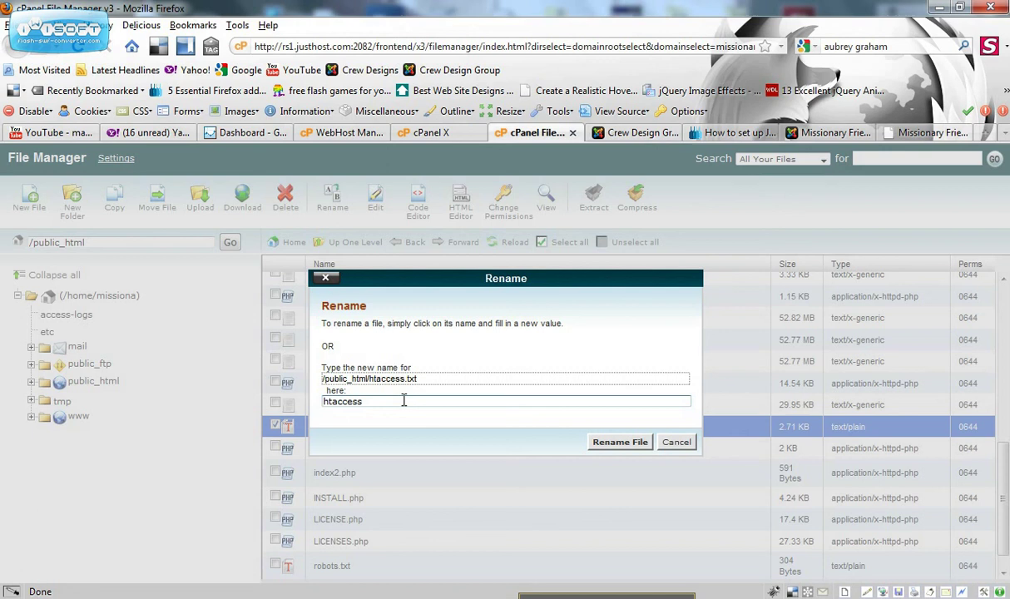
type(".")
left_click(609, 444)
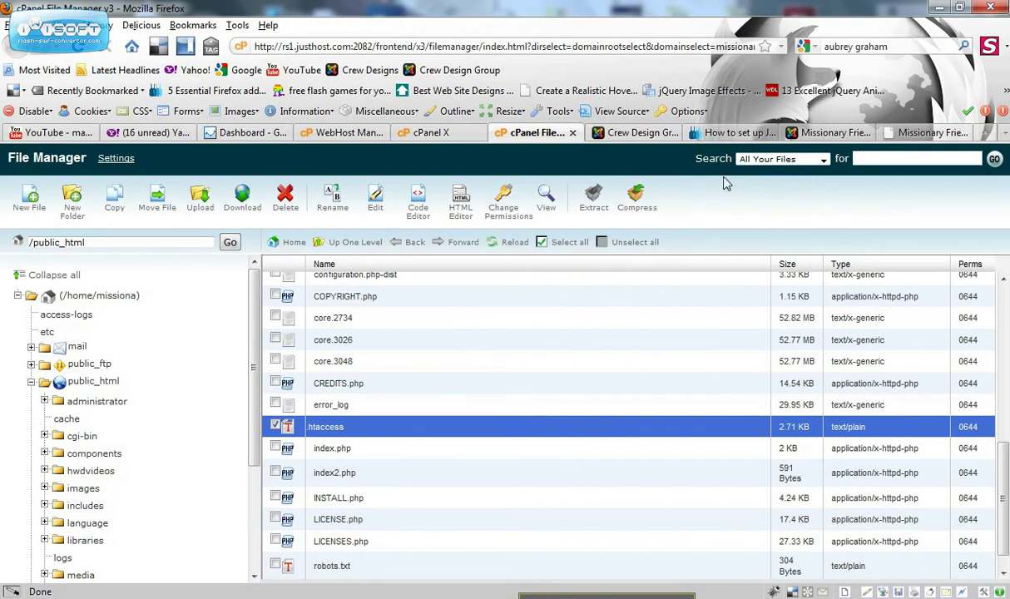
Step: Set Search Engine Friendly URLs and Use Apache mod_rewrite to Yes, apply, and view the front page
left_click(828, 132)
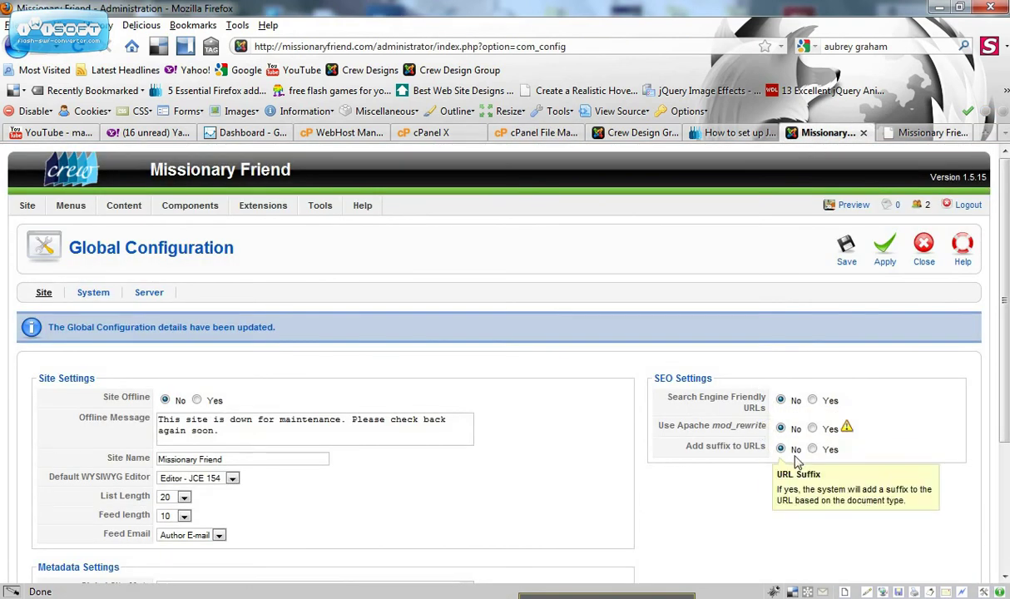
left_click(813, 401)
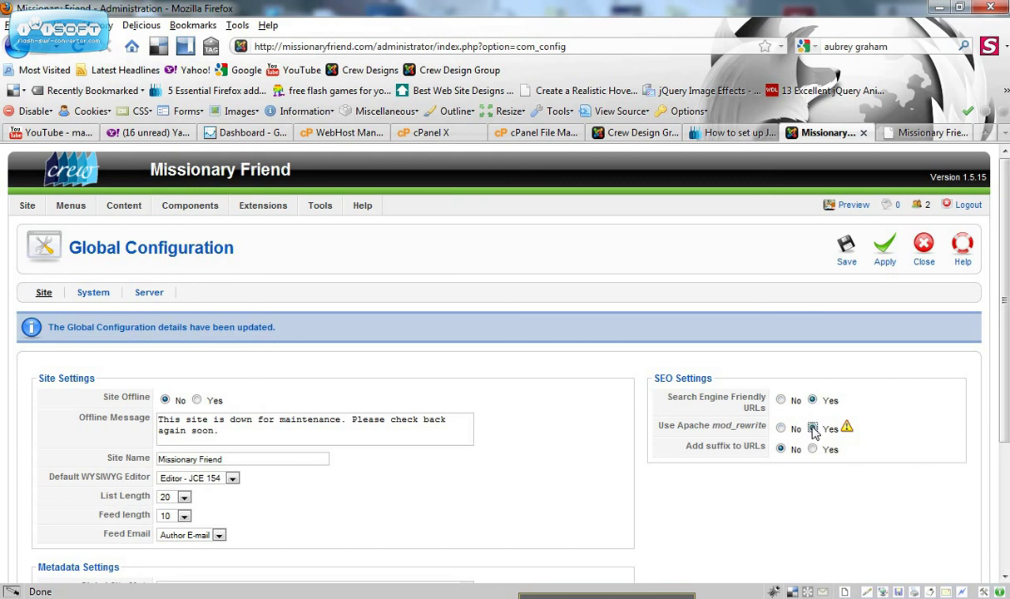
left_click(813, 428)
left_click(884, 247)
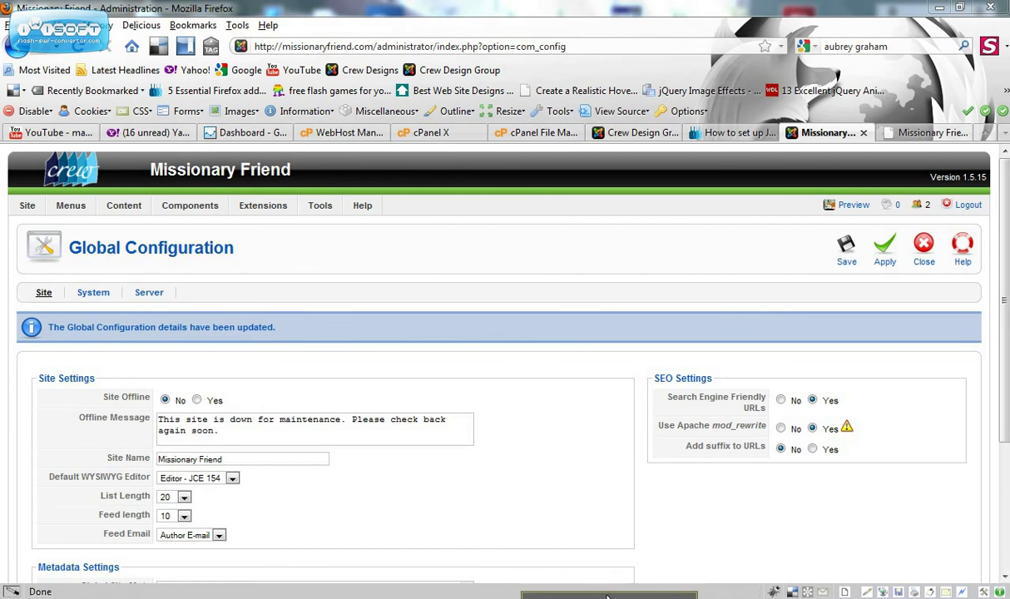
left_click(923, 132)
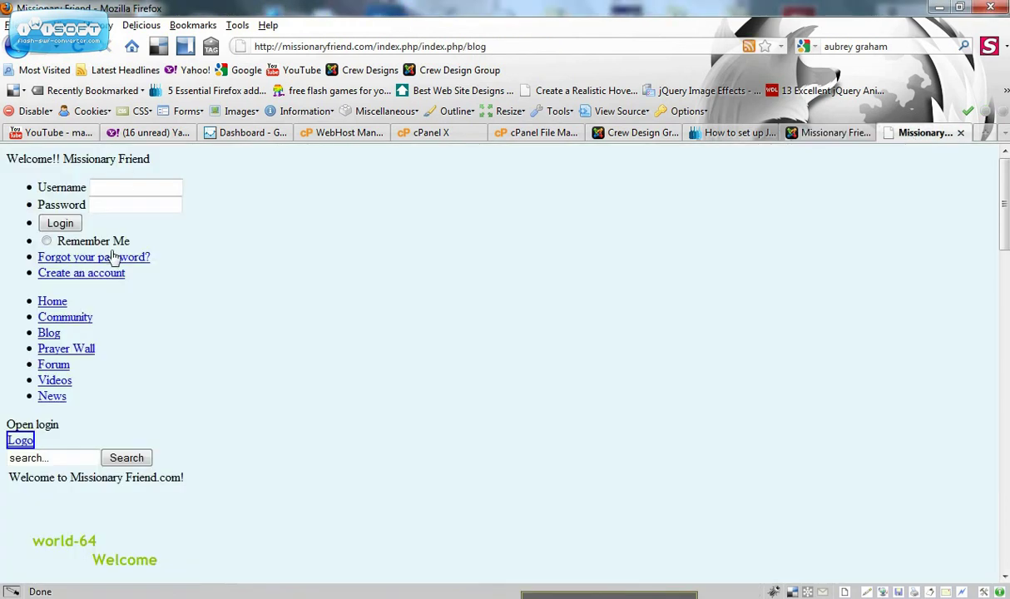
left_click(50, 332)
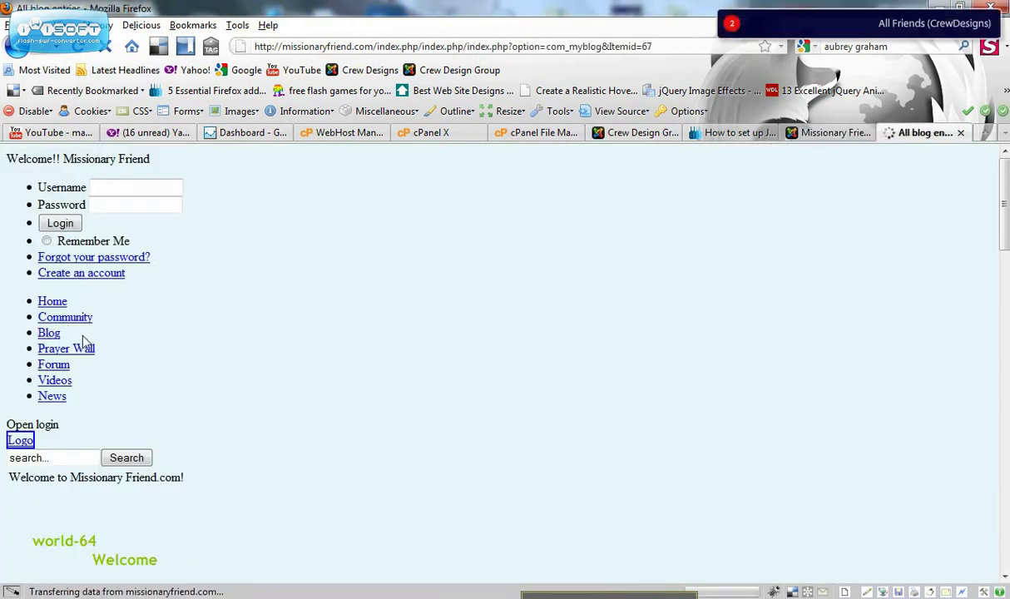
left_click_drag(654, 47, 377, 65)
key("BackSpace")
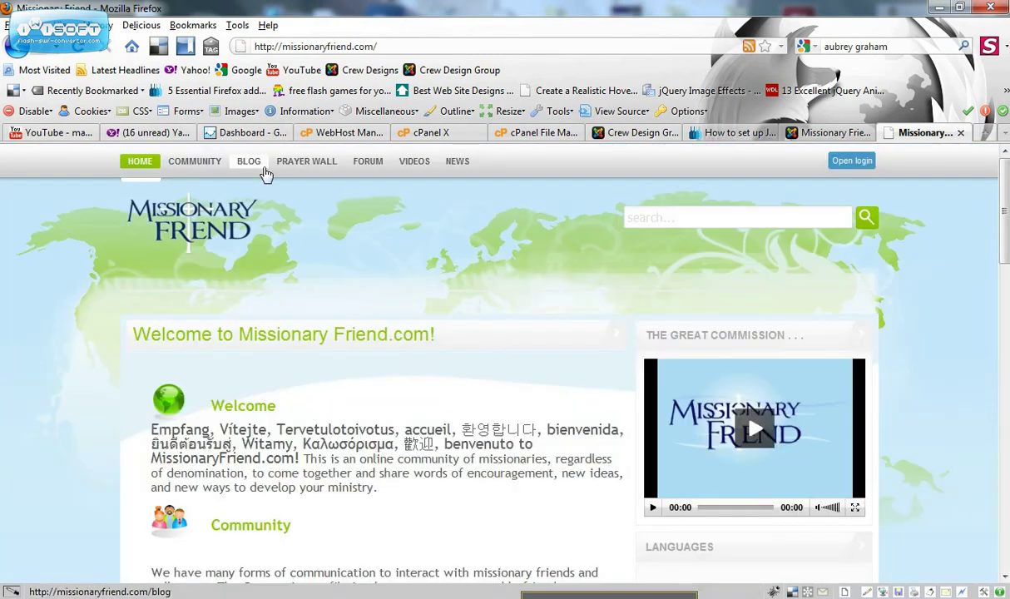
left_click(249, 163)
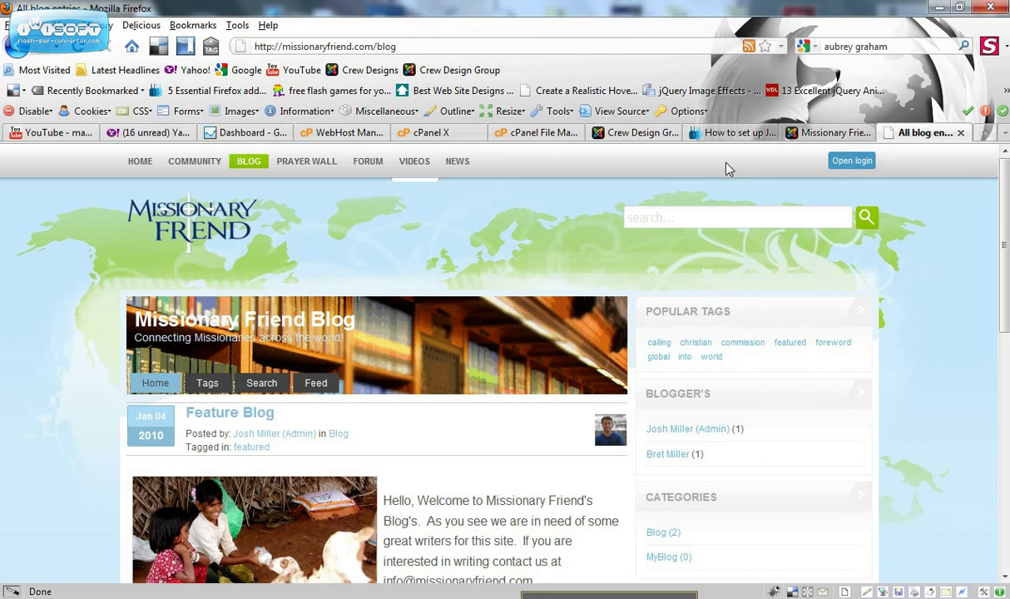
Step: Check the SEO Settings in Global Configuration, then open the Forum at missionaryfriend.com/forum
left_click(811, 135)
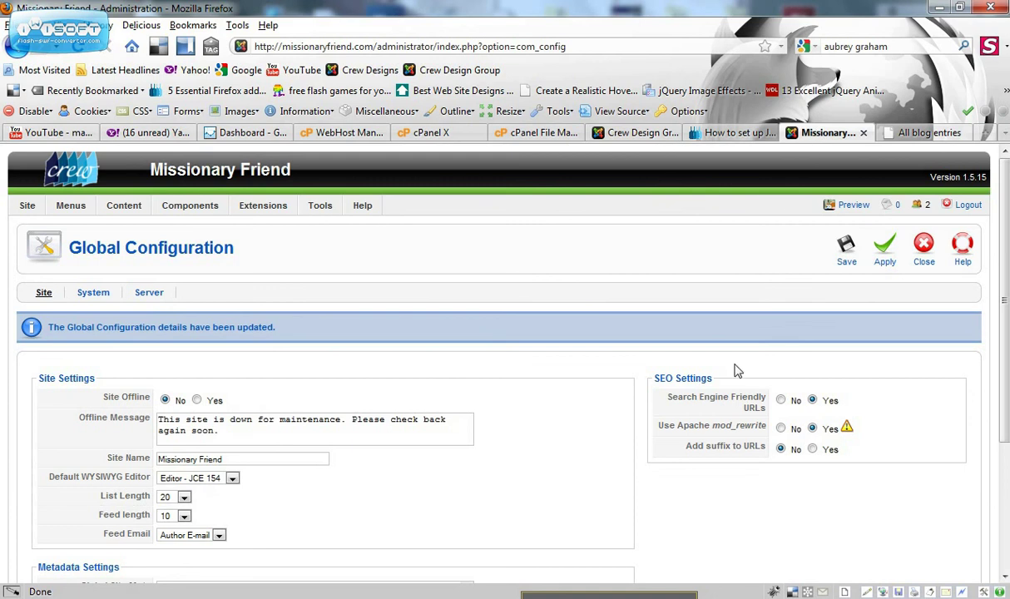
mouse_move(747, 450)
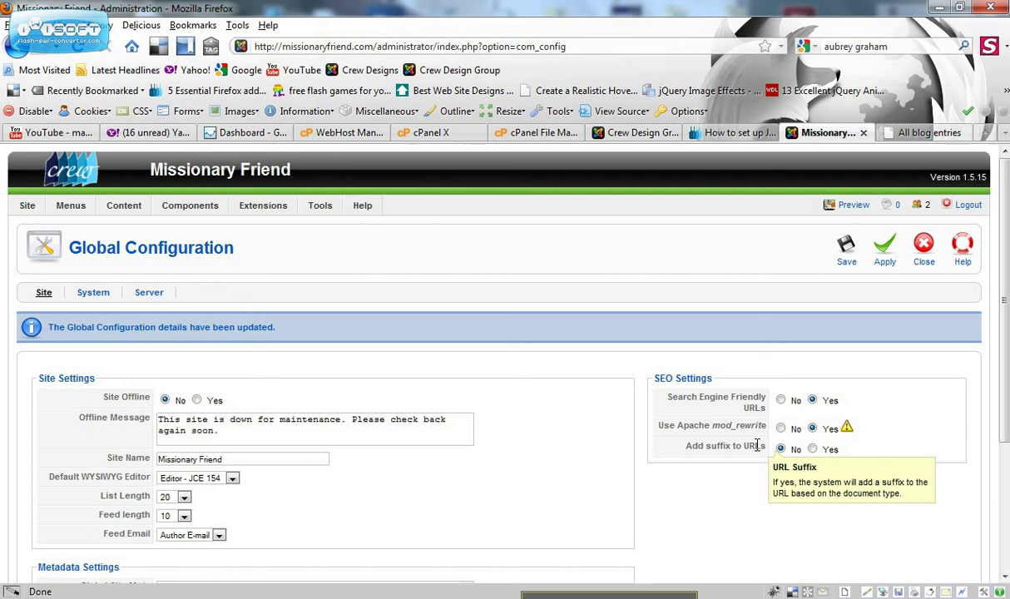
left_click(914, 138)
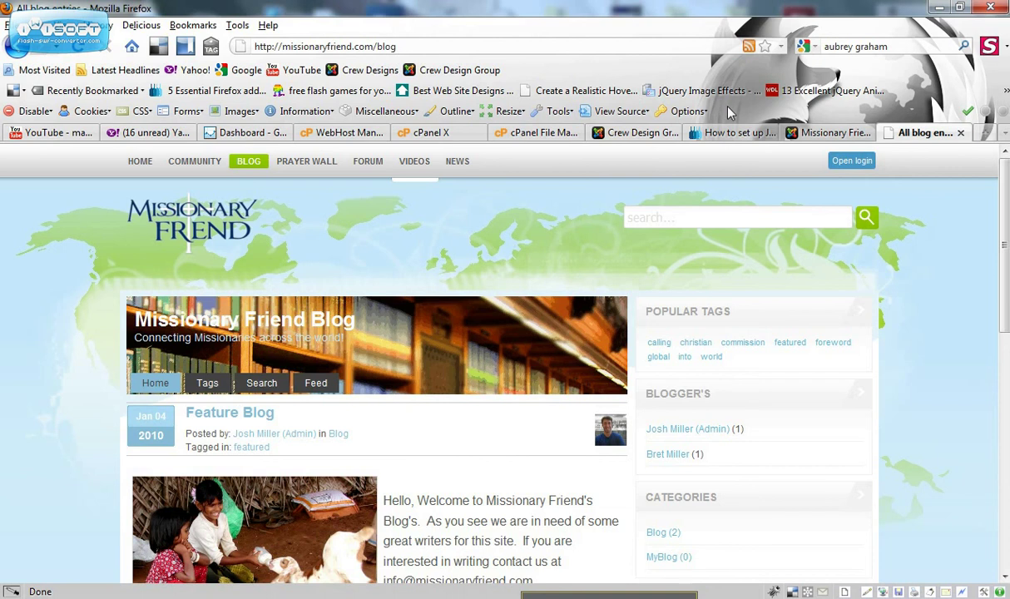
left_click(363, 161)
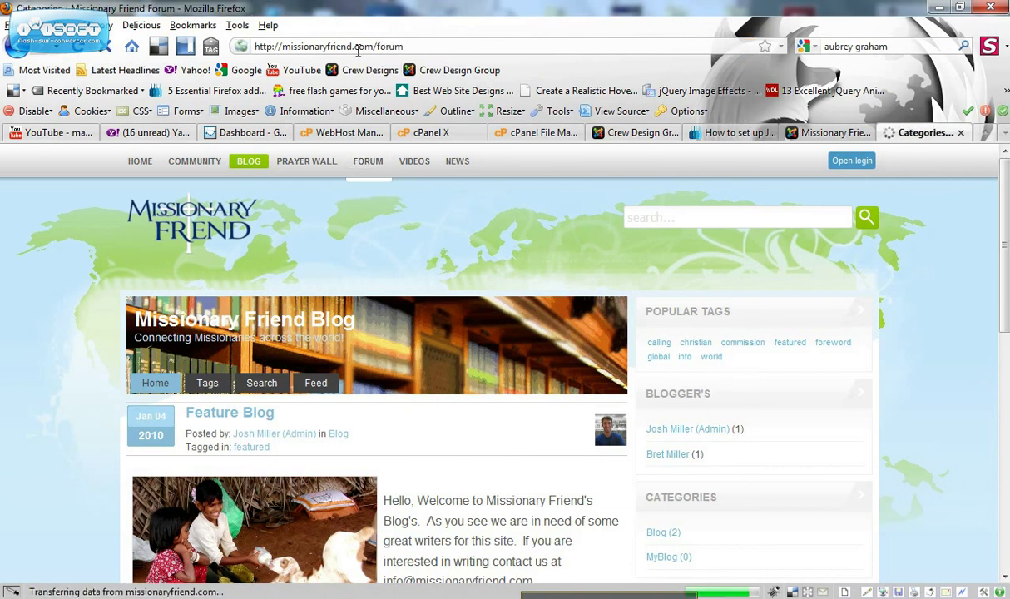
scroll(502, 243, "down", 8)
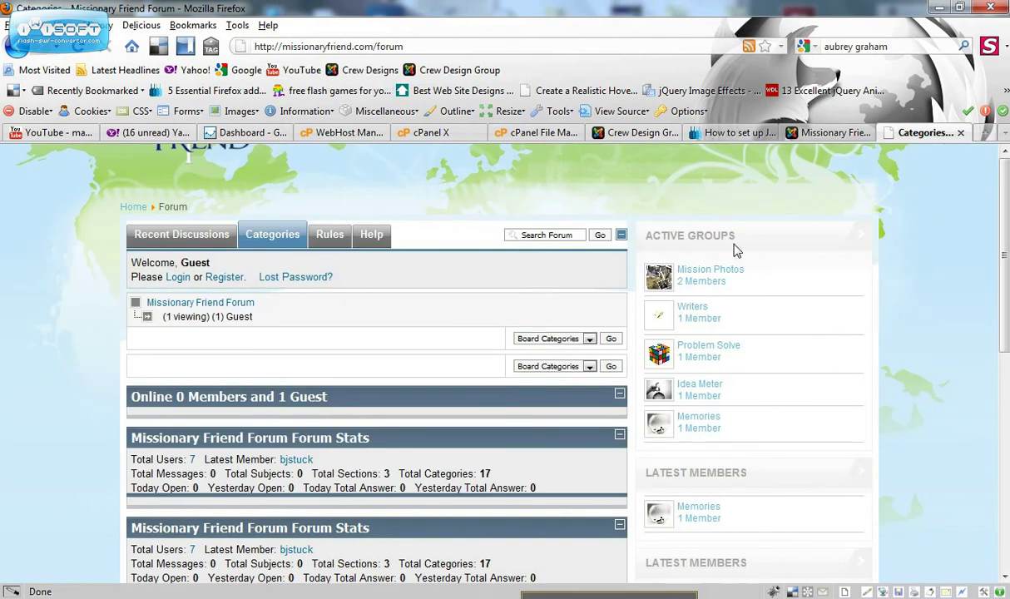
scroll(502, 243, "up", 8)
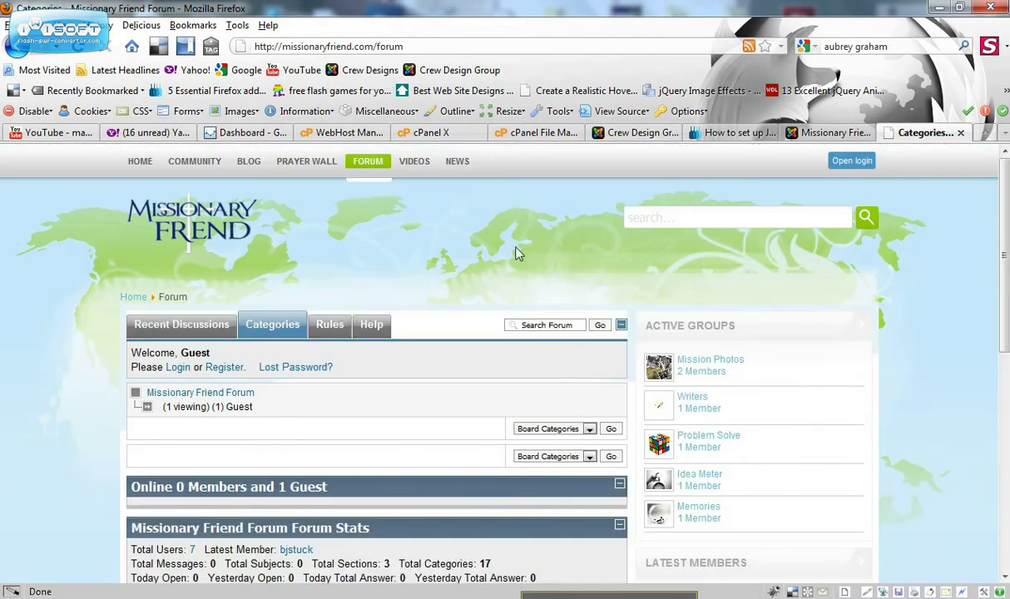